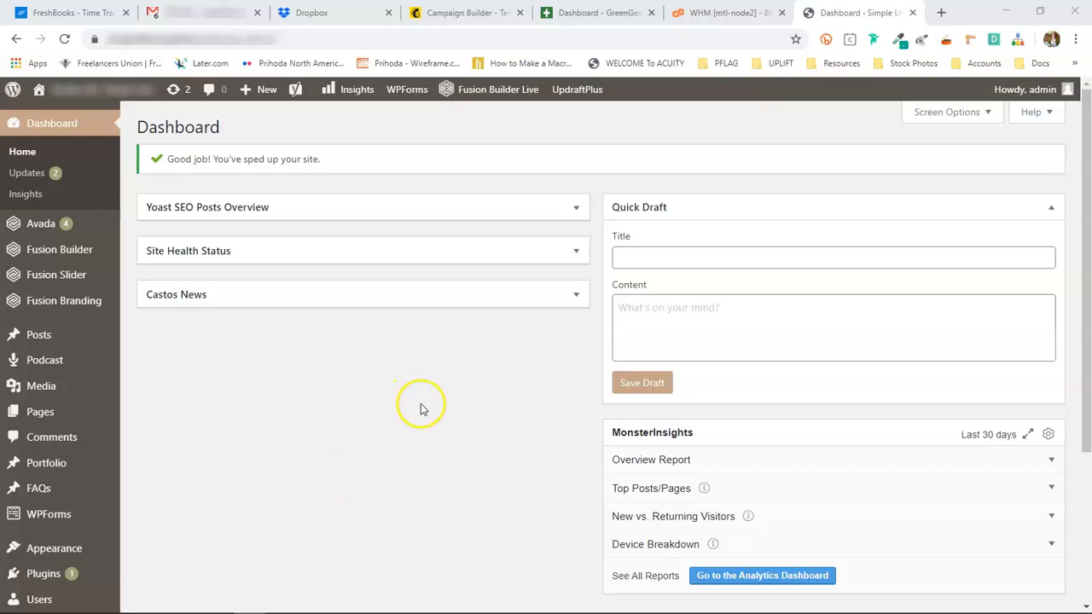
Run a new UpdraftPlus backup that includes the site's database and files, and close the completion notice
mouse_move(586, 91)
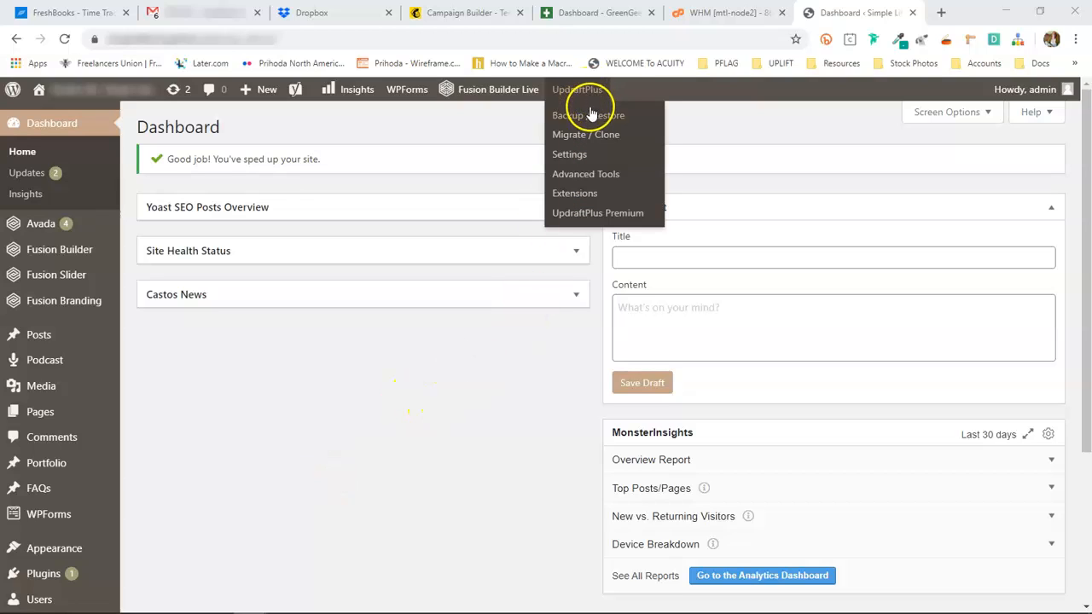
click(591, 116)
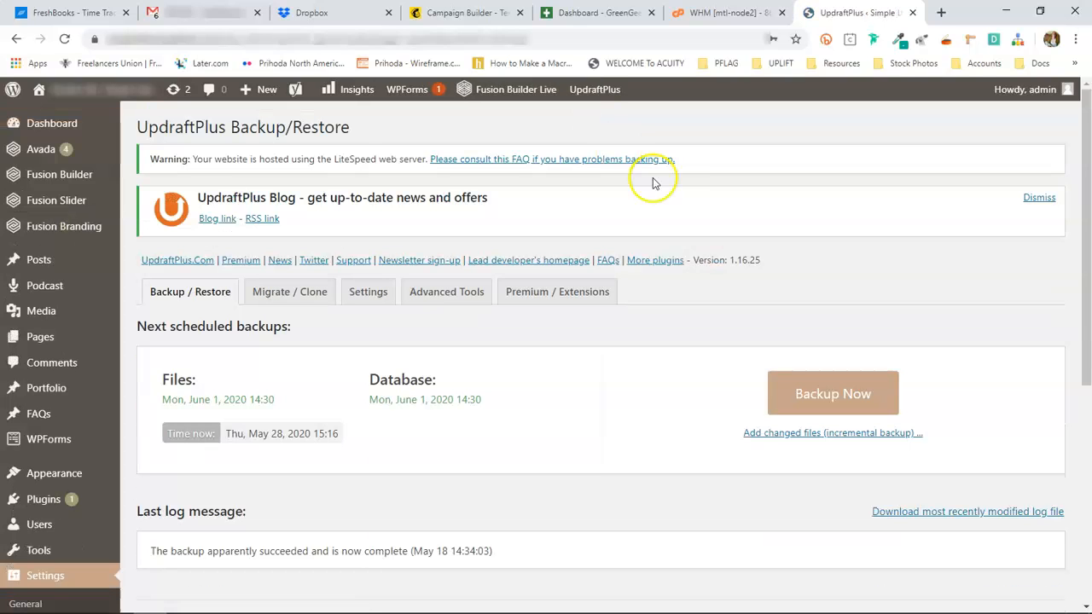
click(860, 397)
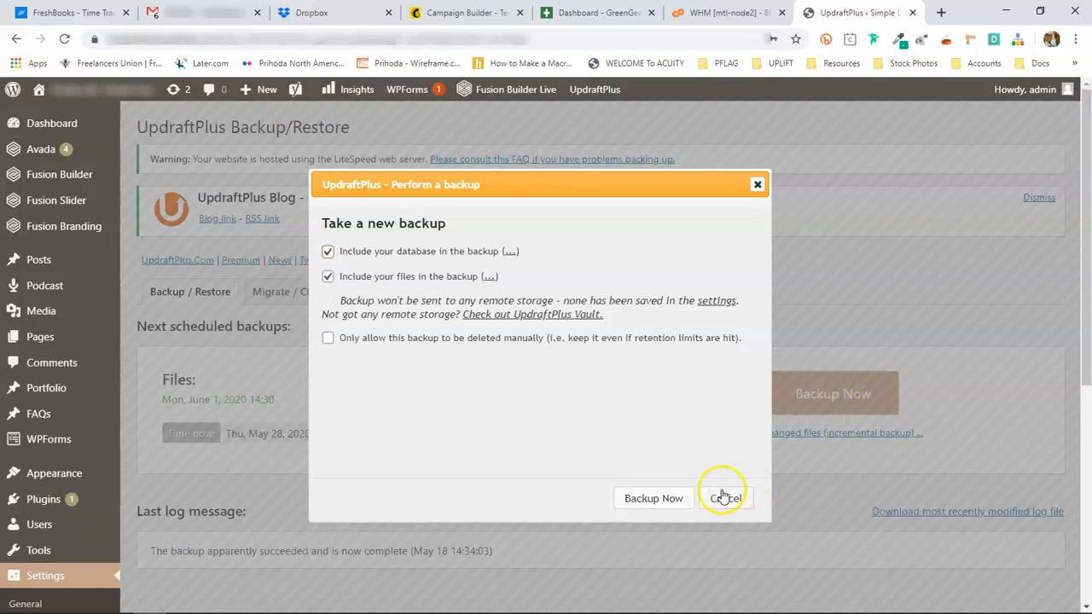
click(670, 497)
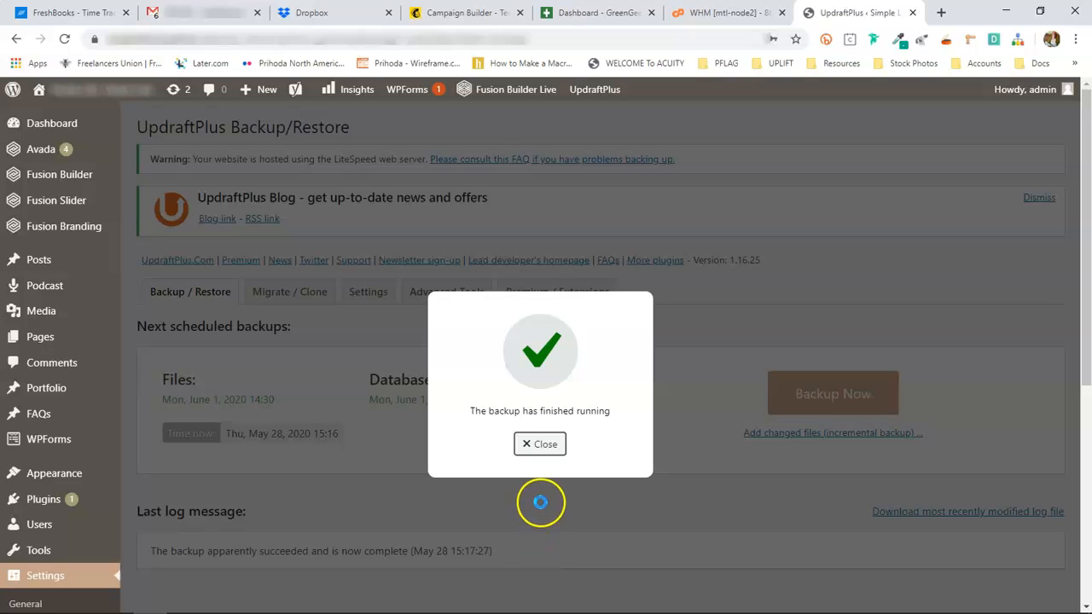
click(542, 444)
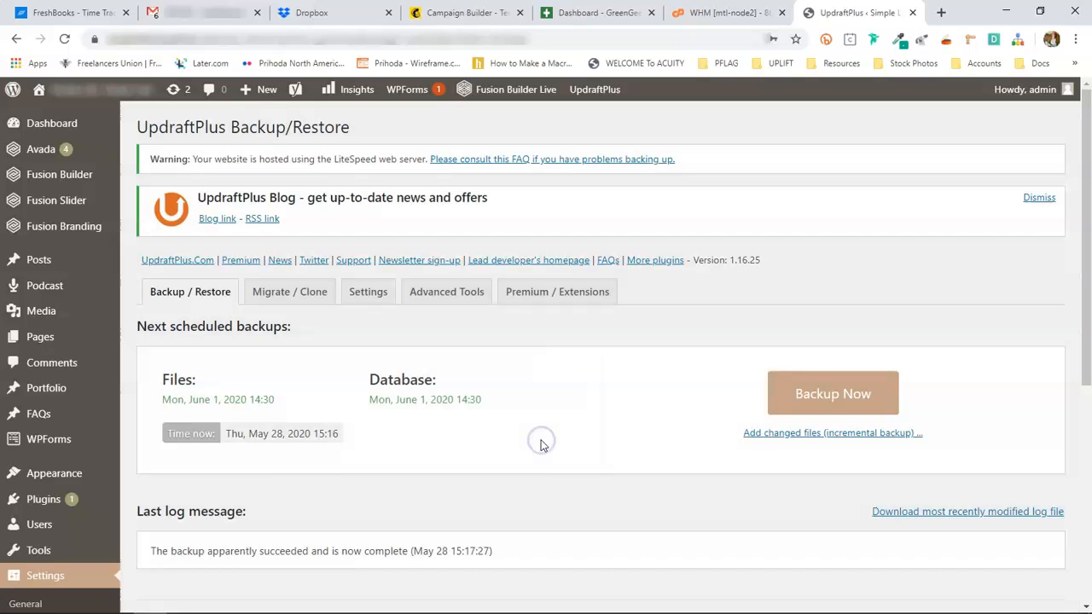
Prepare the database file of the May 28, 2020 15:16 backup for download
scroll(543, 445, down, 4)
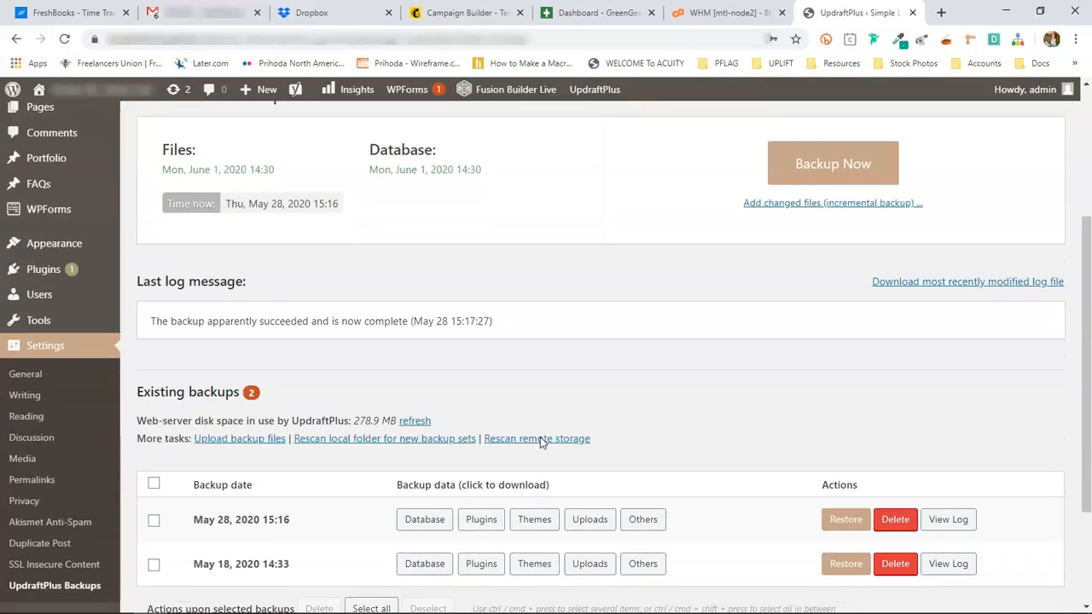
scroll(770, 413, down, 1)
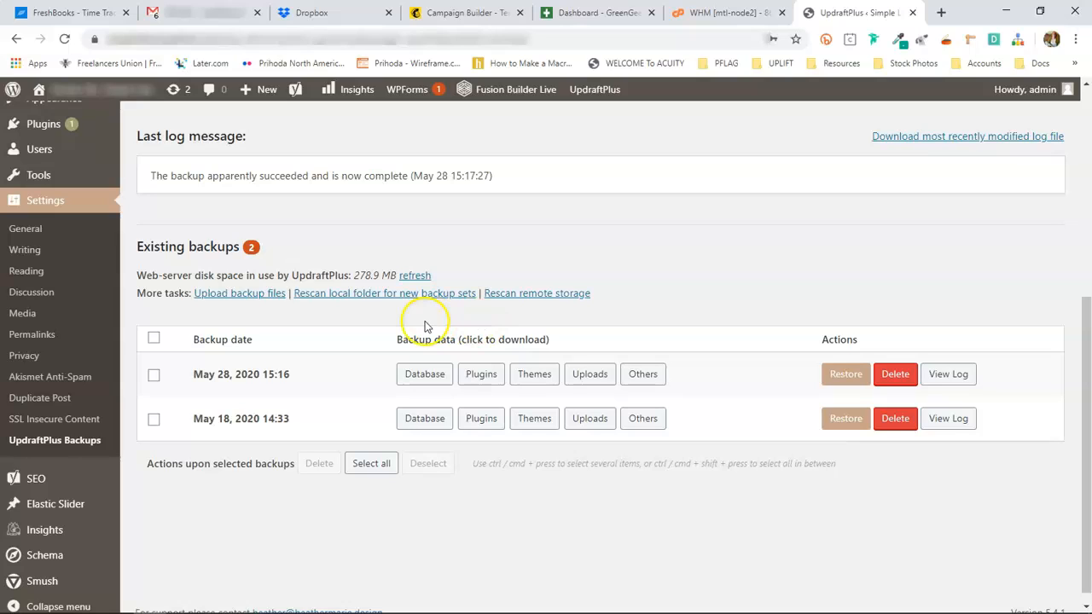
click(418, 376)
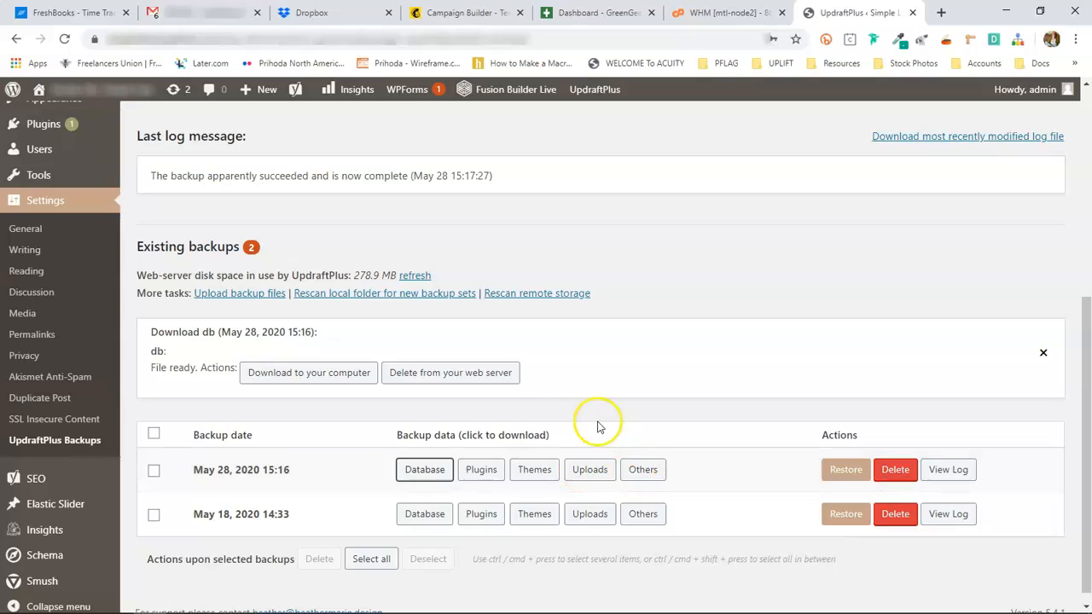
Update the Fusion White Label Branding plugin to version 1.1.4 from the WordPress updates page
click(176, 93)
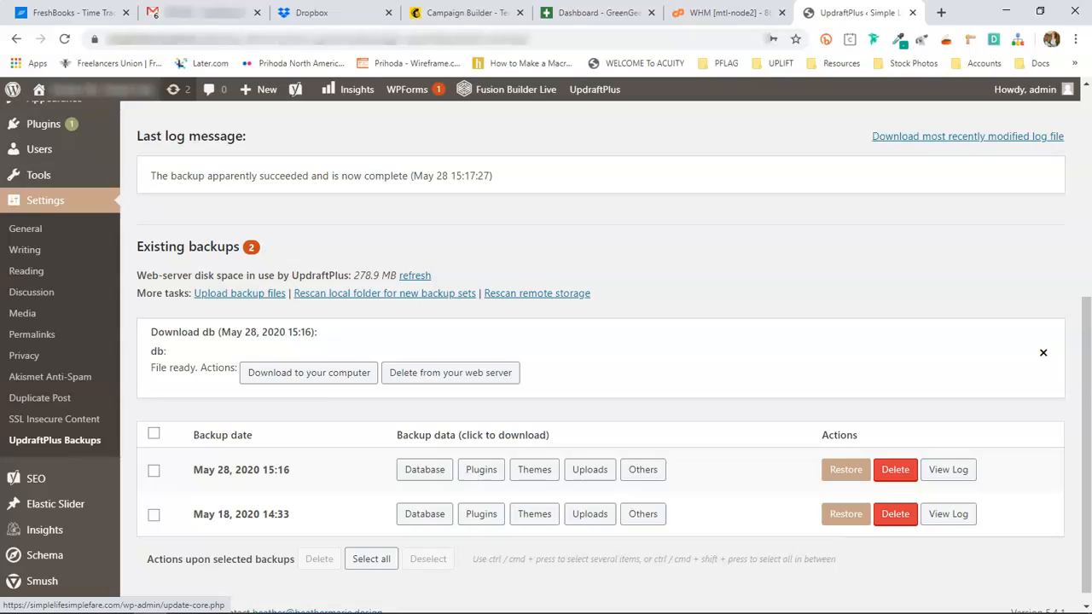
click(176, 88)
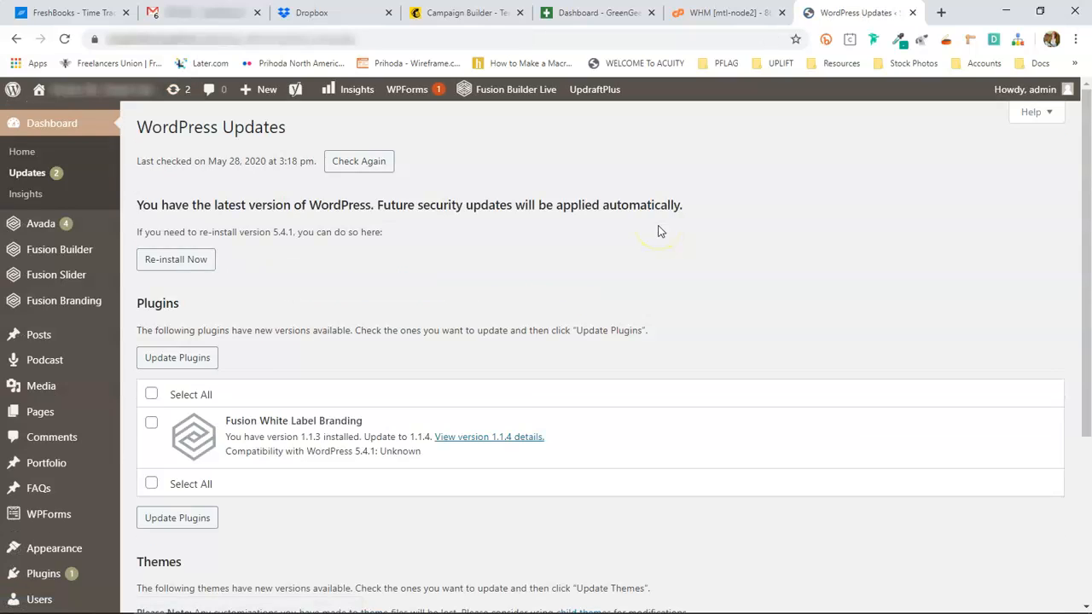
scroll(724, 281, down, 1)
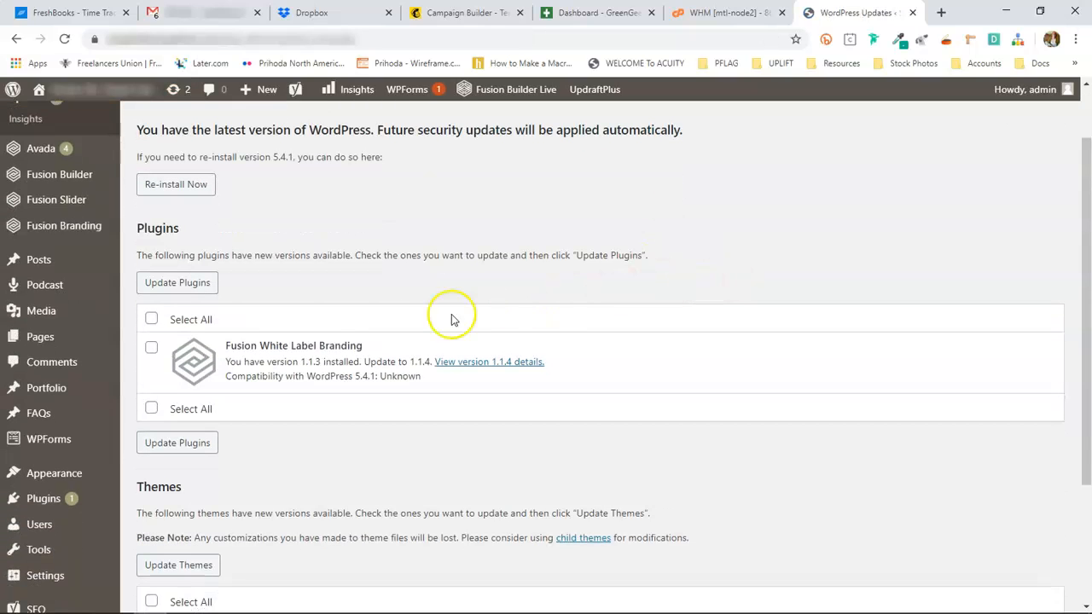
click(151, 318)
scroll(365, 355, down, 1)
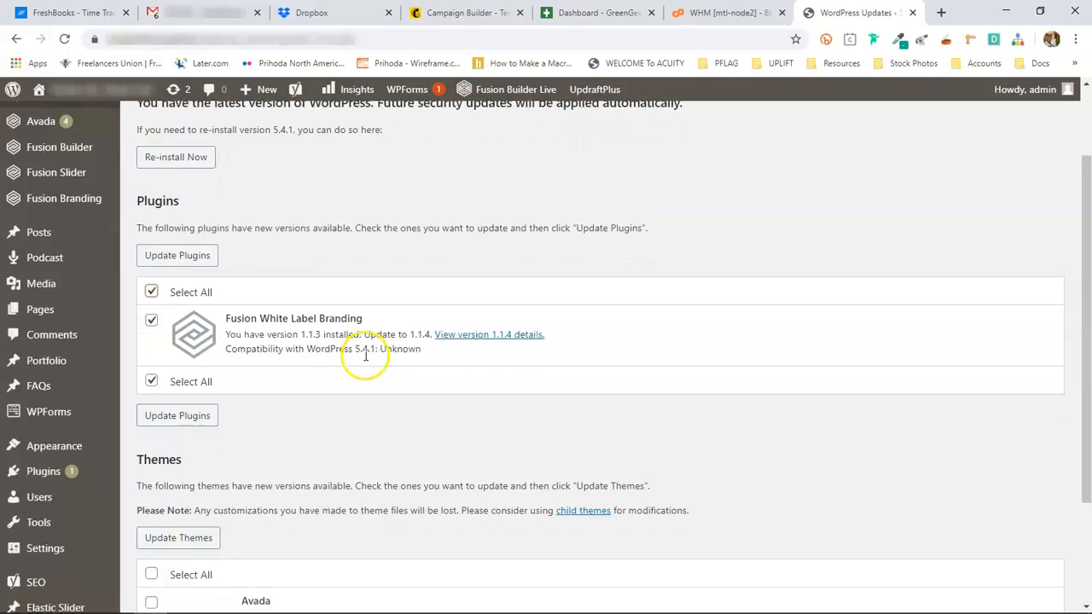
scroll(365, 355, down, 1)
click(189, 209)
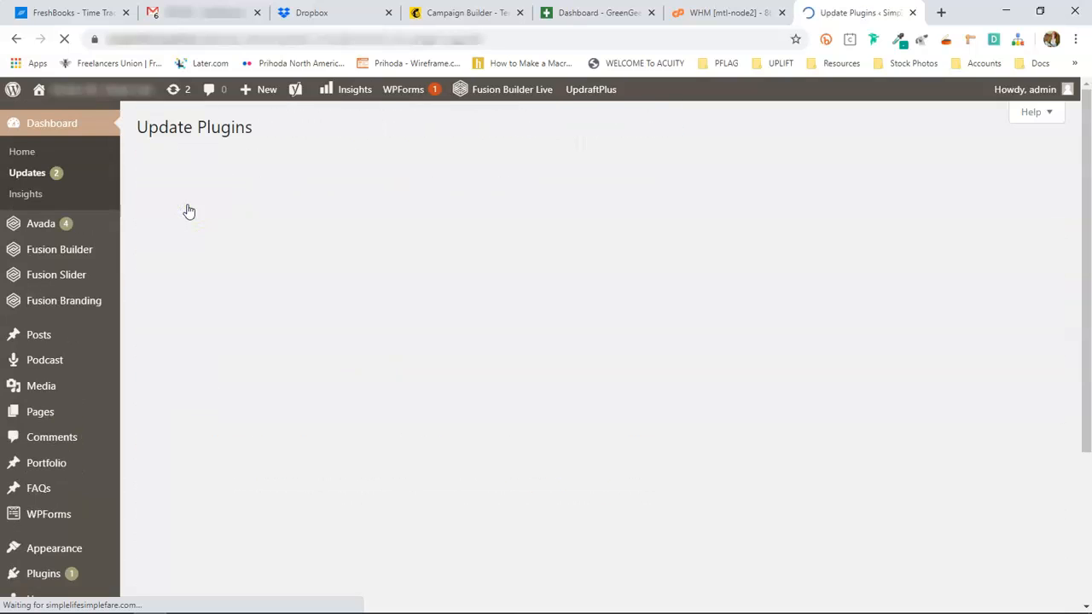
click(198, 325)
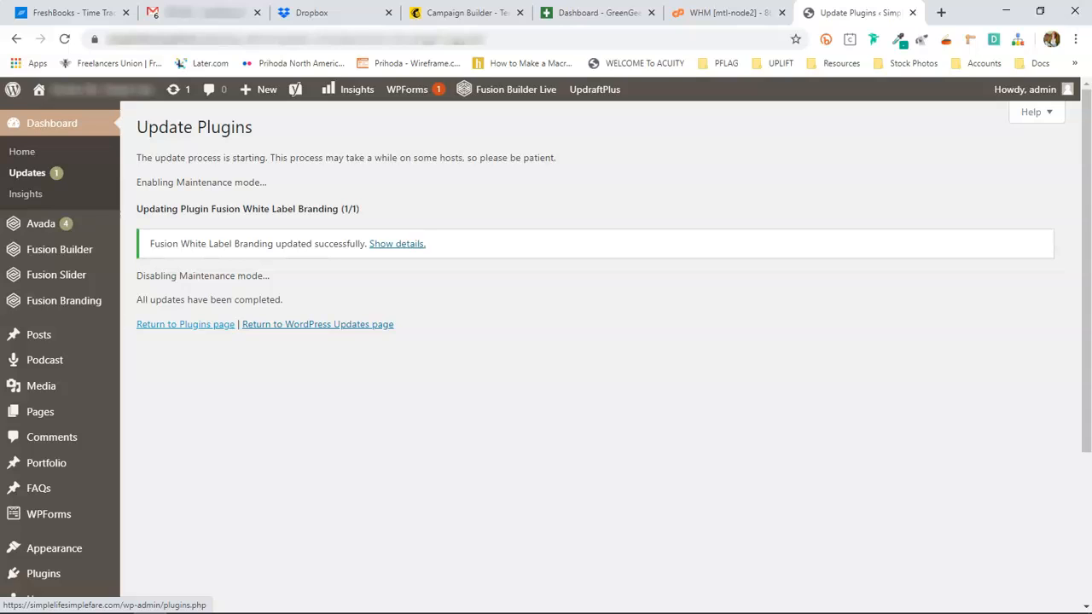
Return to the WordPress updates page, update the Avada theme to version 6.2.3 and show the update details
click(266, 328)
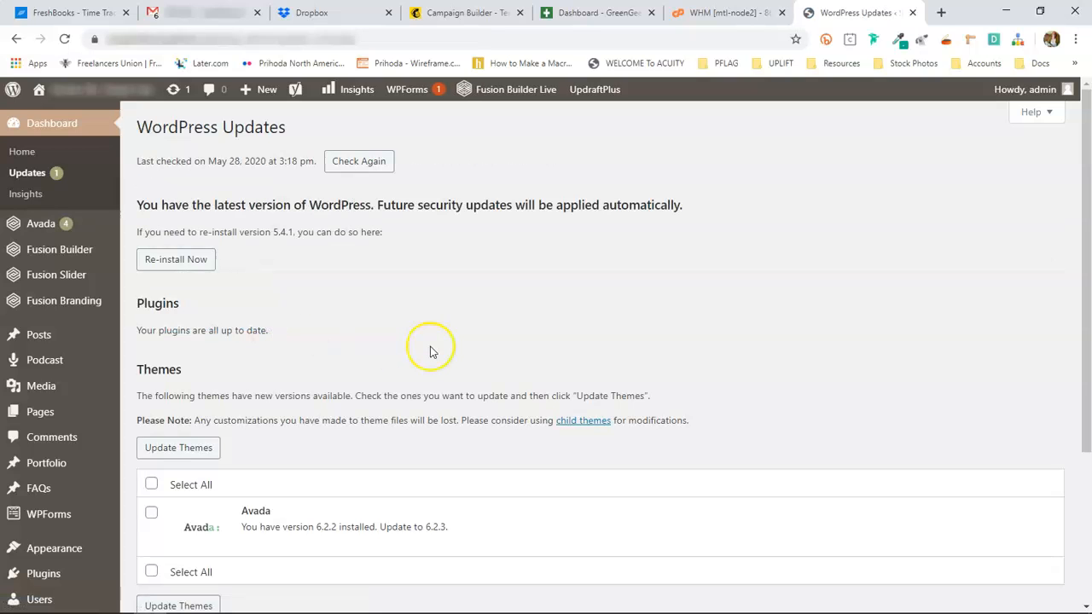
scroll(430, 352, down, 3)
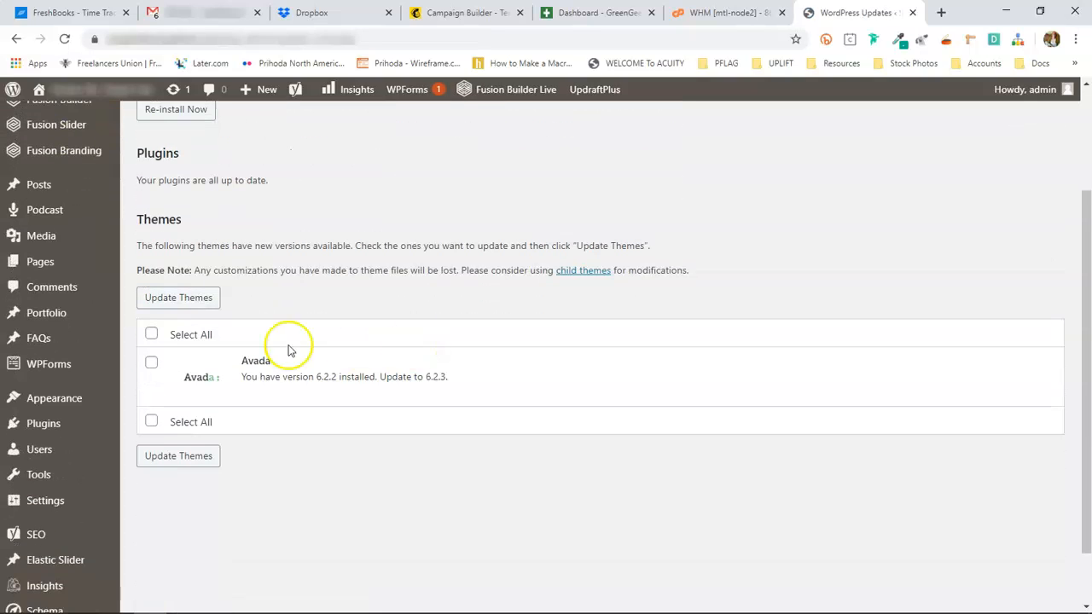
click(150, 336)
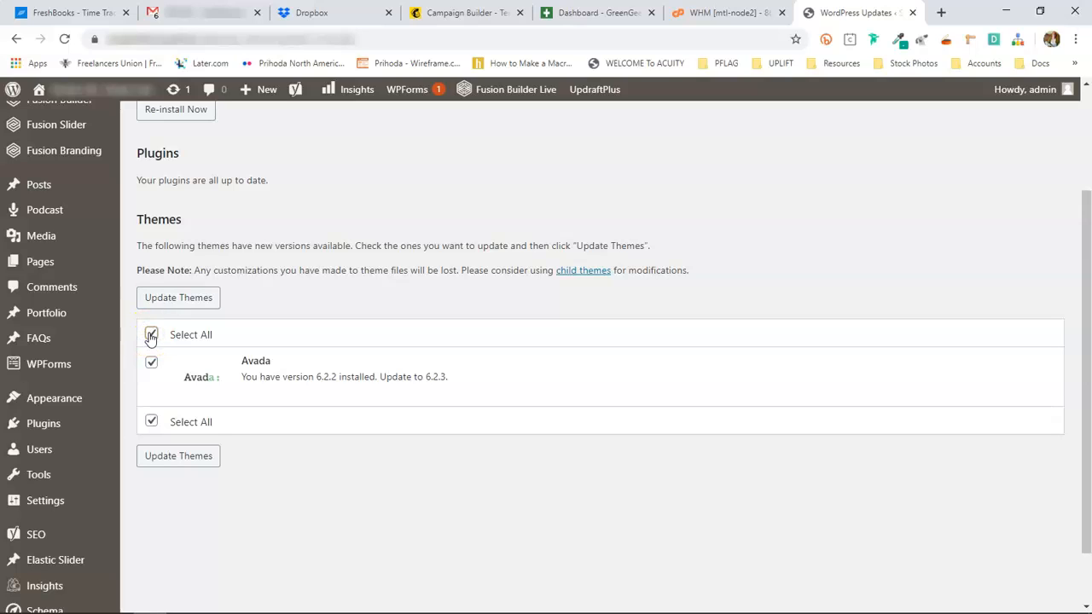
click(158, 299)
click(158, 299)
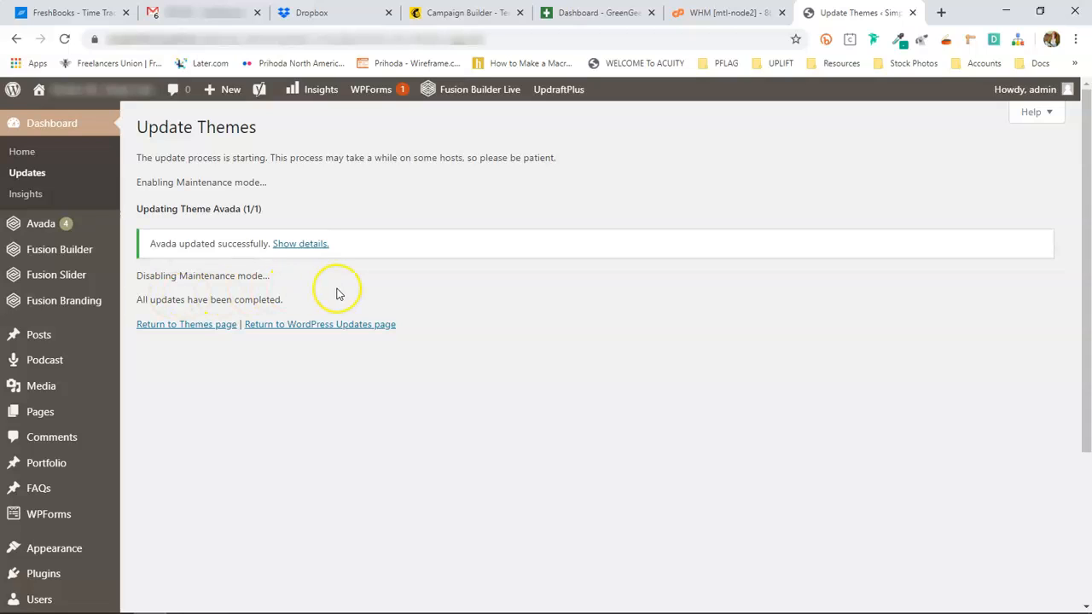
click(315, 244)
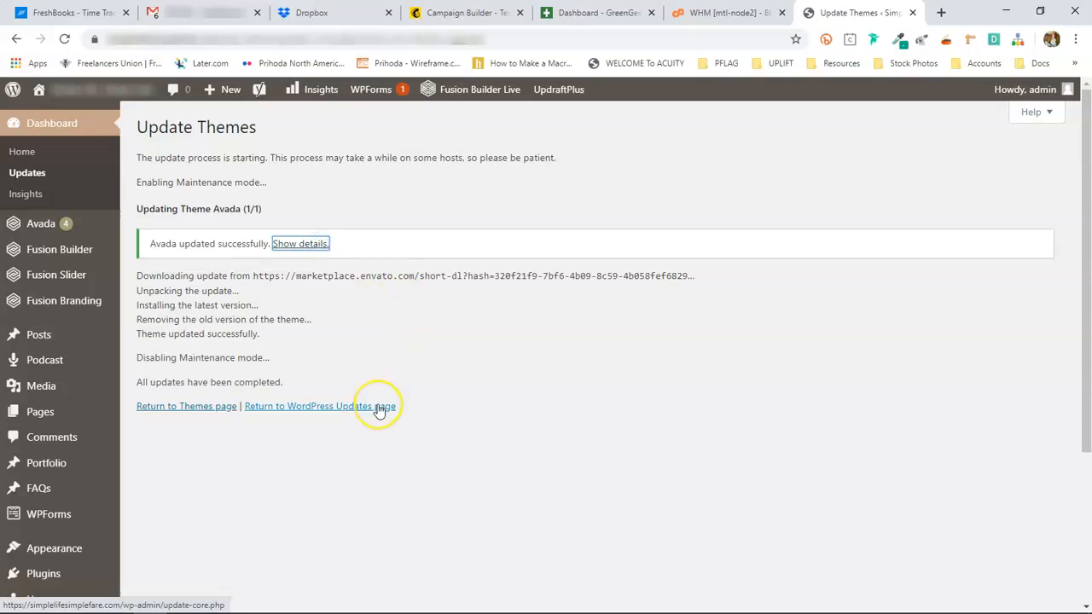
Return to the WordPress updates page and update only the Fusion Builder plugin to version 2.2.3
click(380, 408)
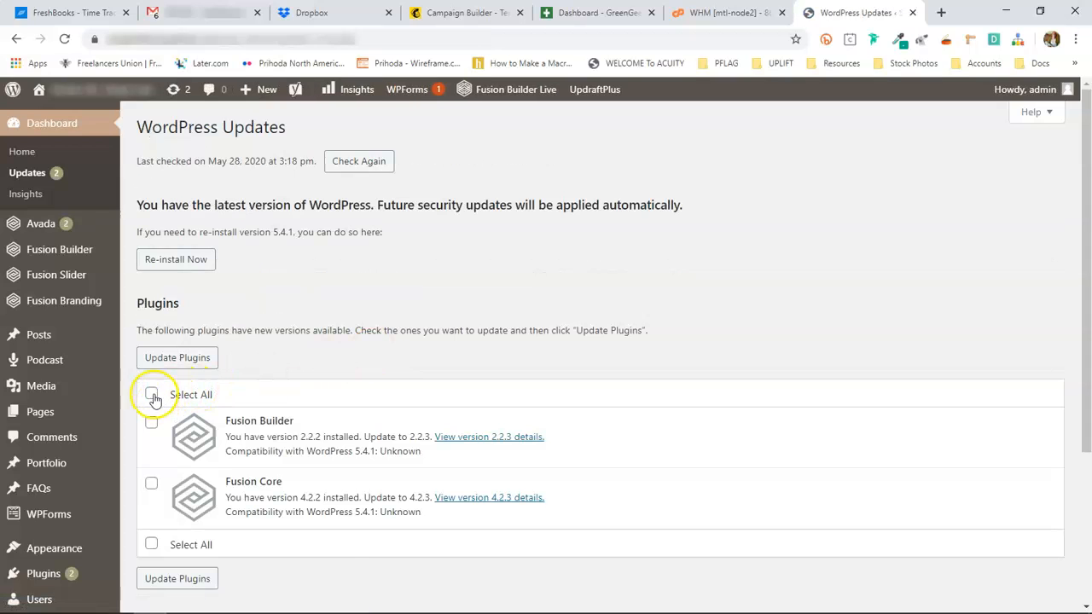
click(151, 421)
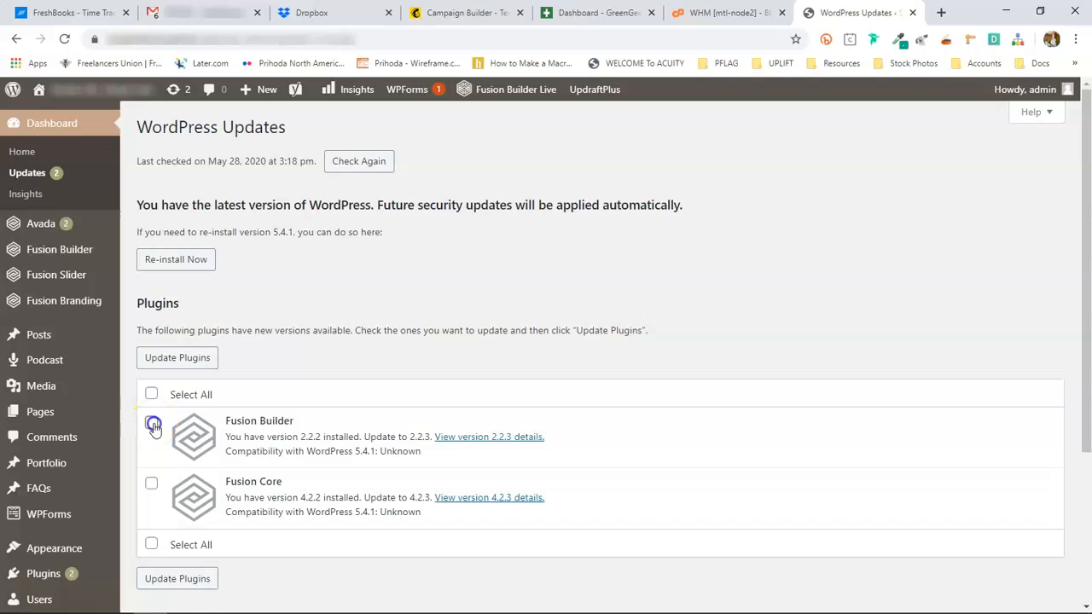
click(167, 366)
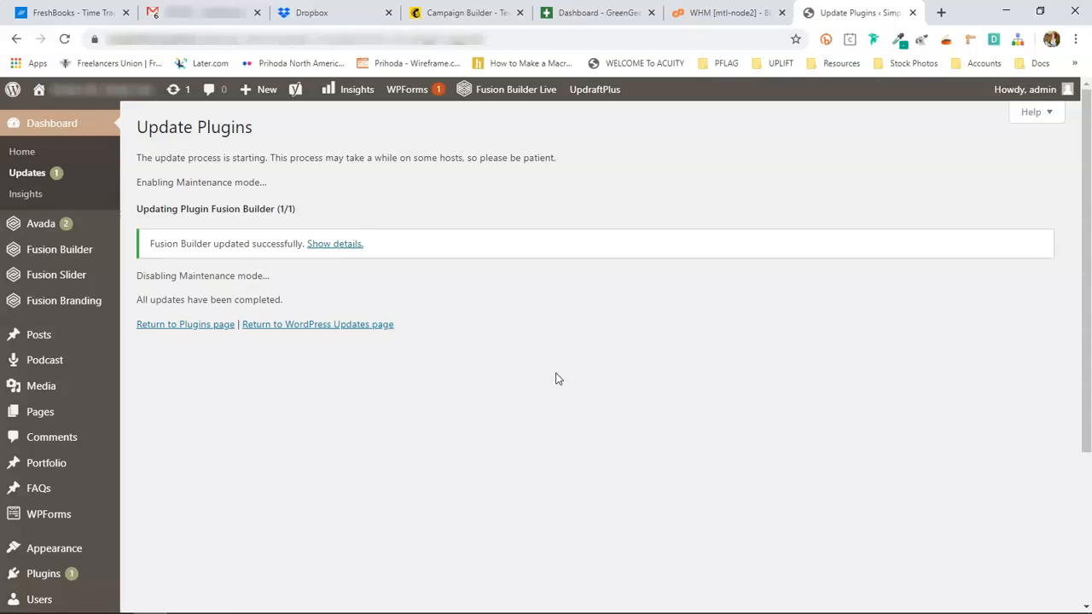
Return to the WordPress updates page and update the Fusion Core plugin to version 4.2.3
click(381, 328)
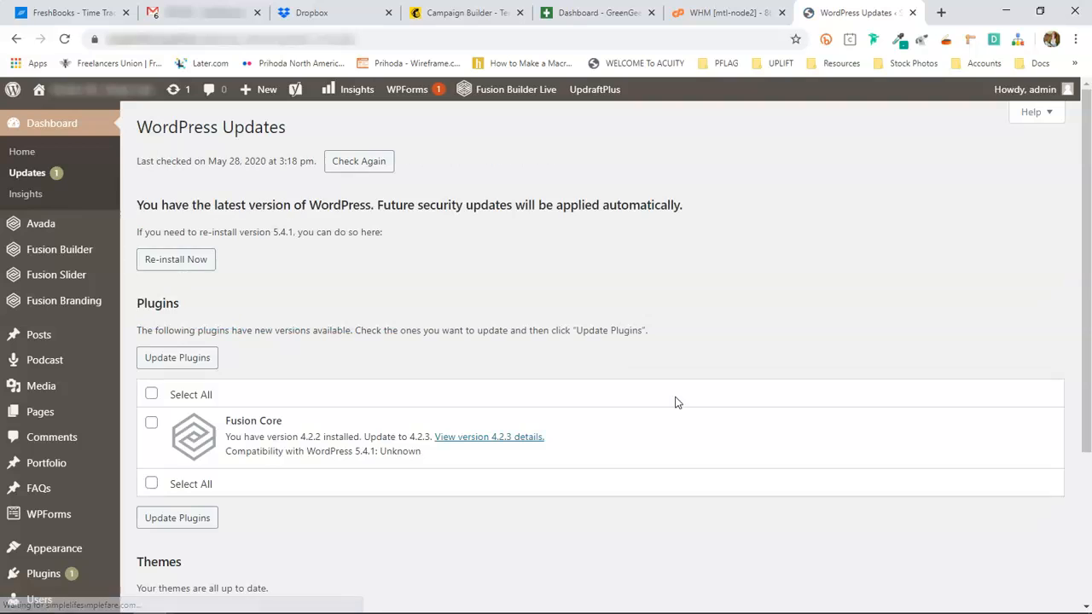
click(152, 423)
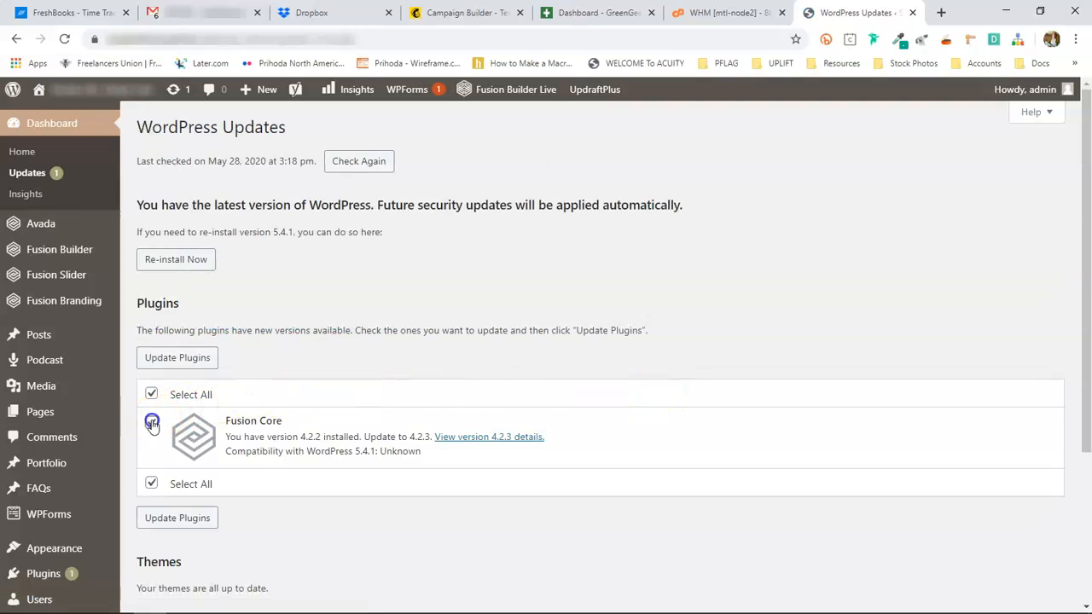
click(156, 359)
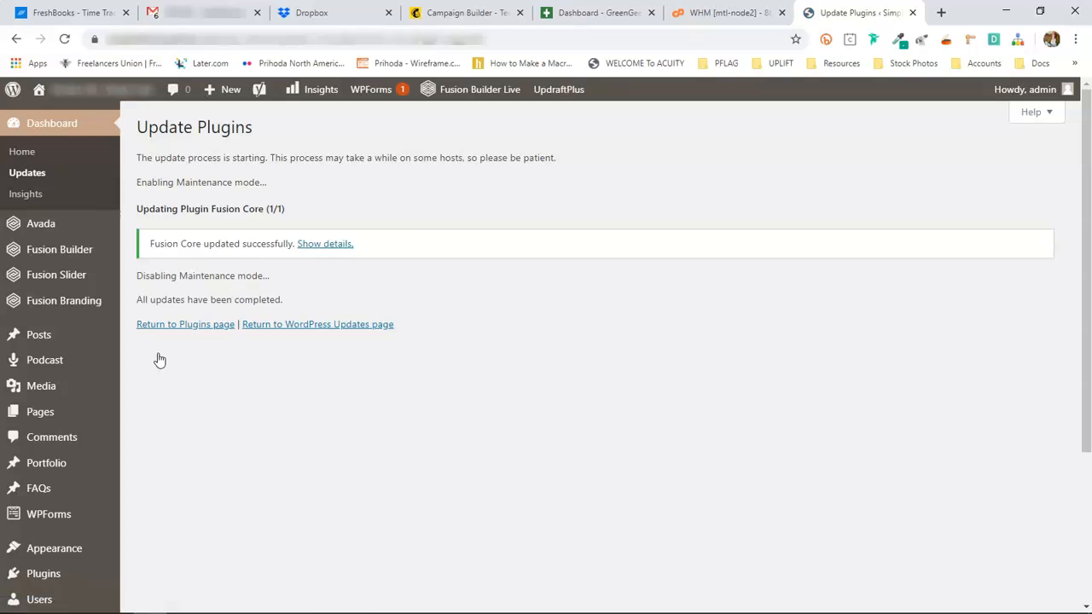
Apply the Fusion Core patch #417809 in Avada's Fusion Patcher and return to the dashboard home
click(366, 324)
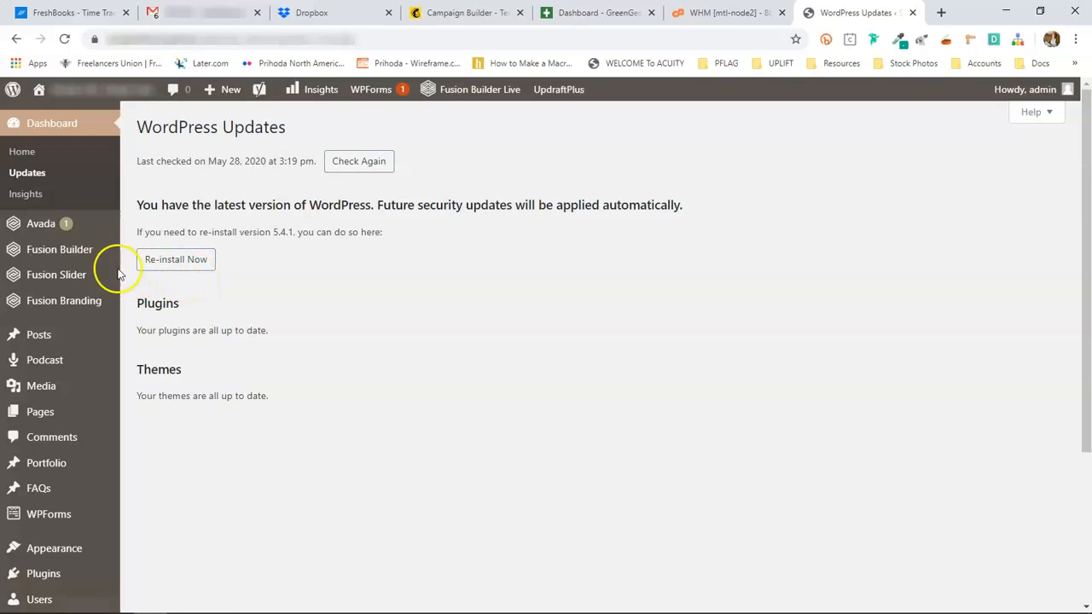
mouse_move(41, 225)
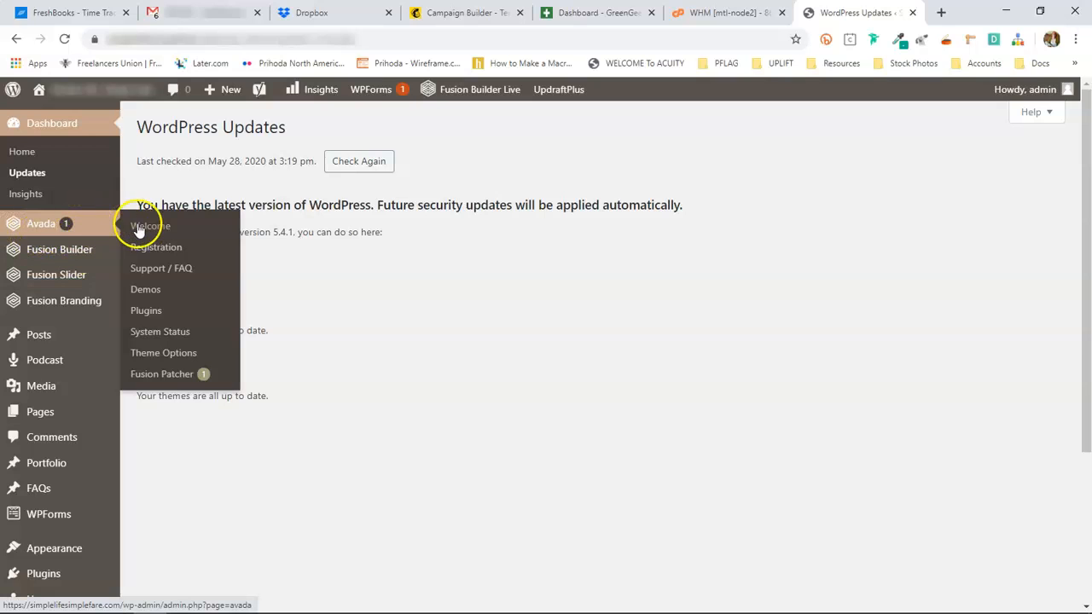
click(147, 375)
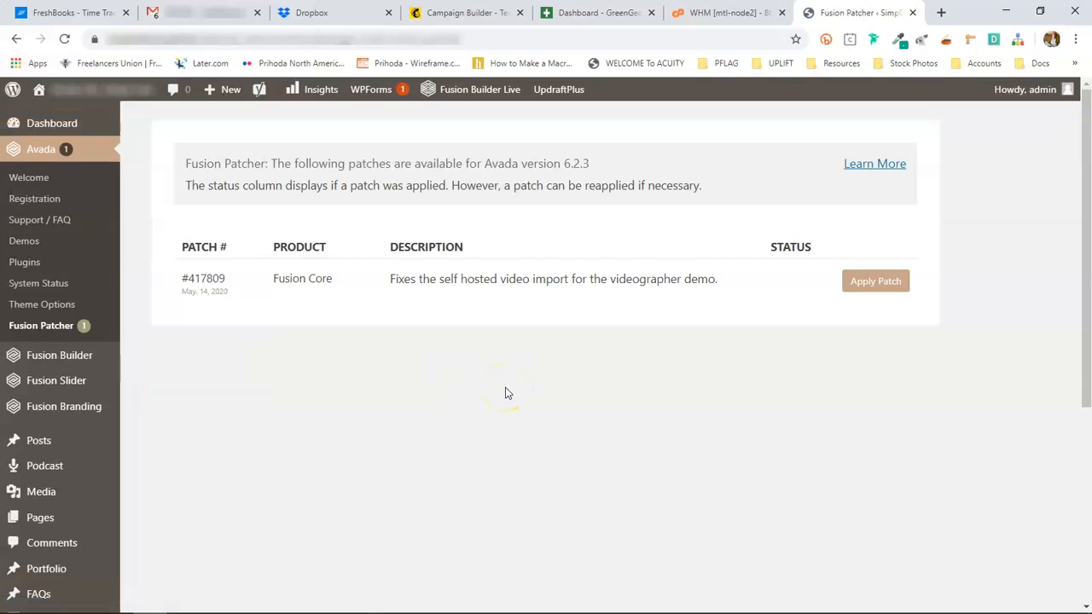
click(870, 291)
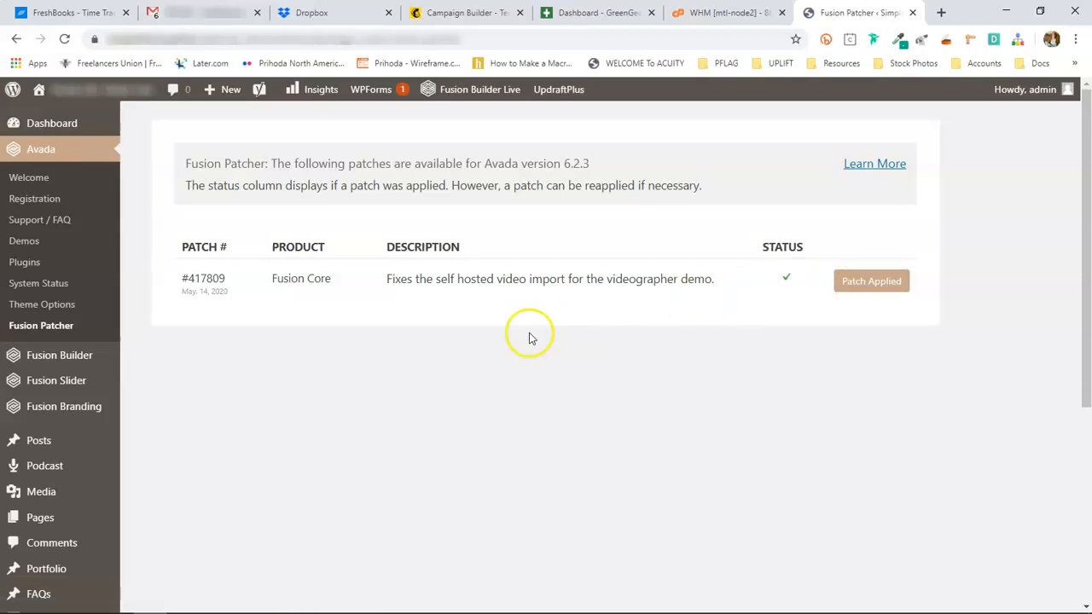
click(73, 123)
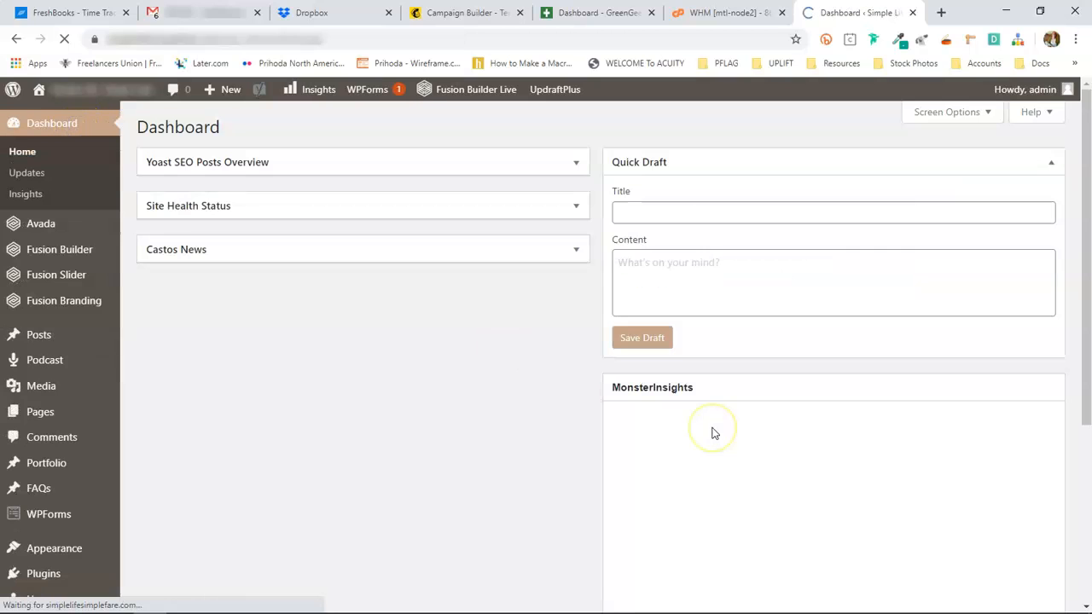